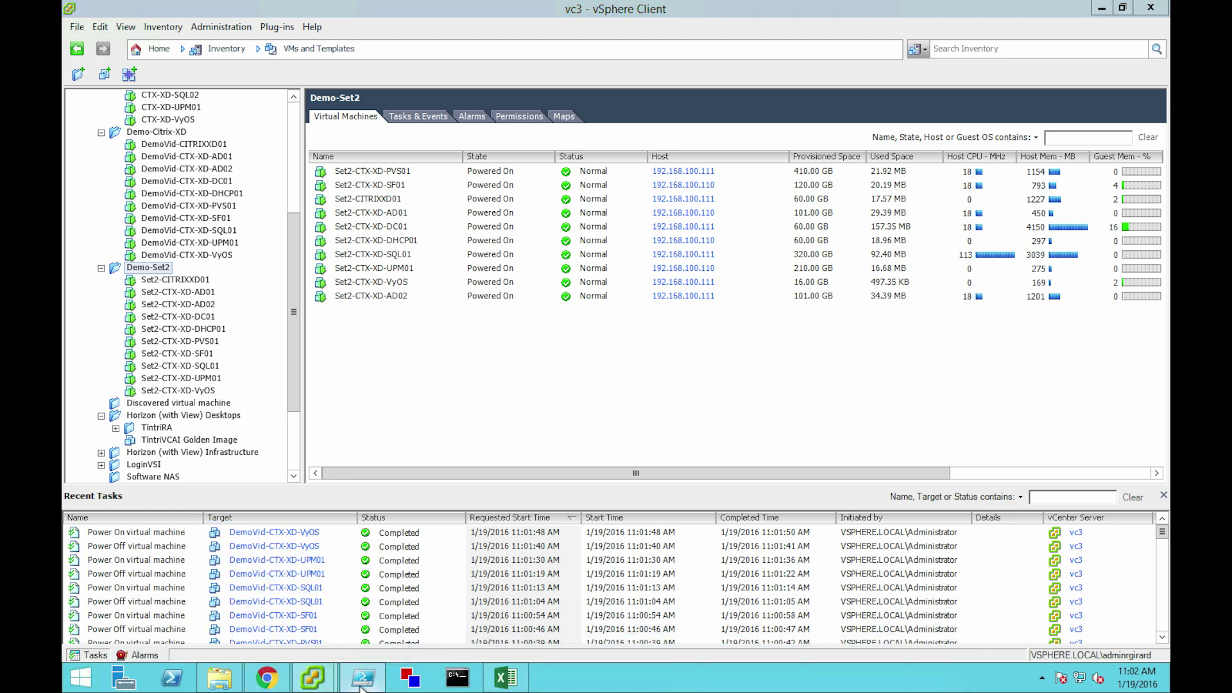
Bring up the 4_RefreshFromLatest_CitrixInfrastructureVMs_2ndSet.ps1 script and highlight its CSV file name on line 15.
click(360, 678)
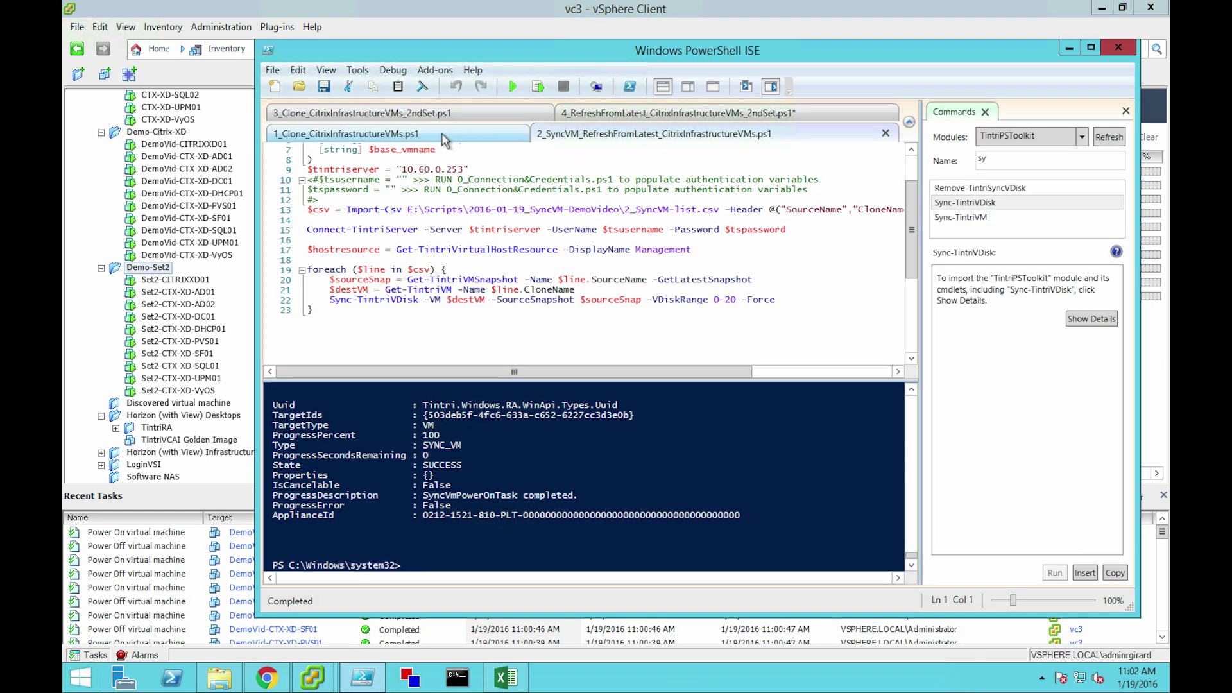
click(592, 114)
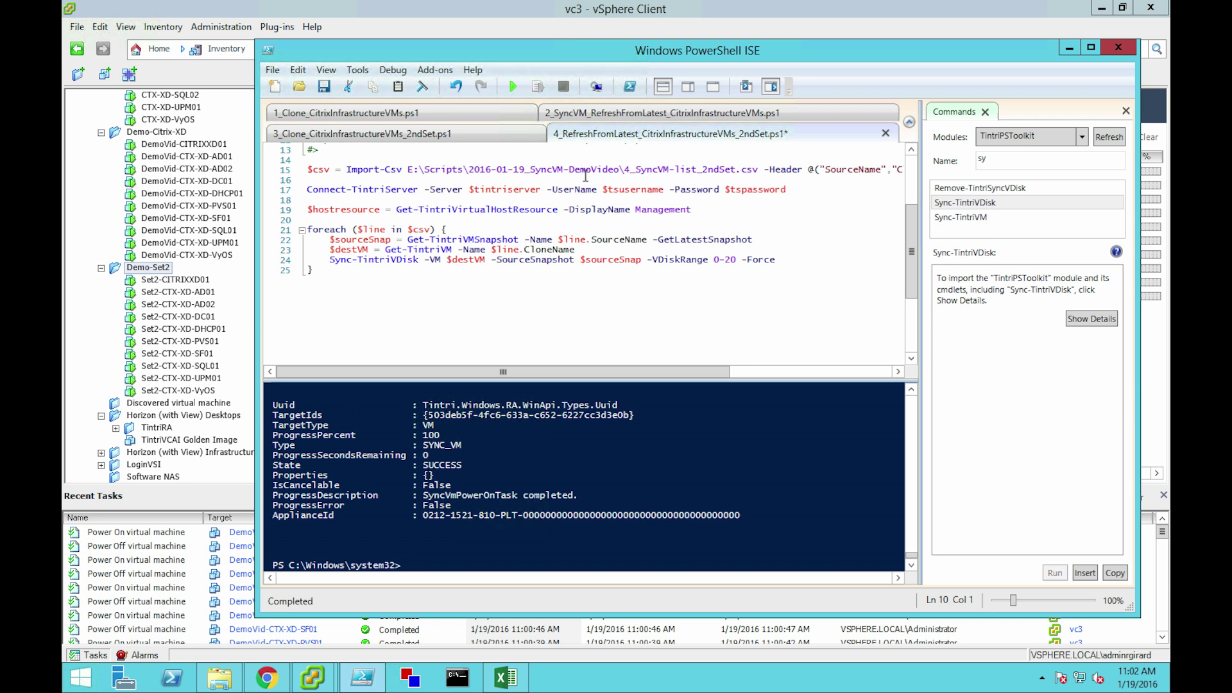
scroll(545, 266, up, 2)
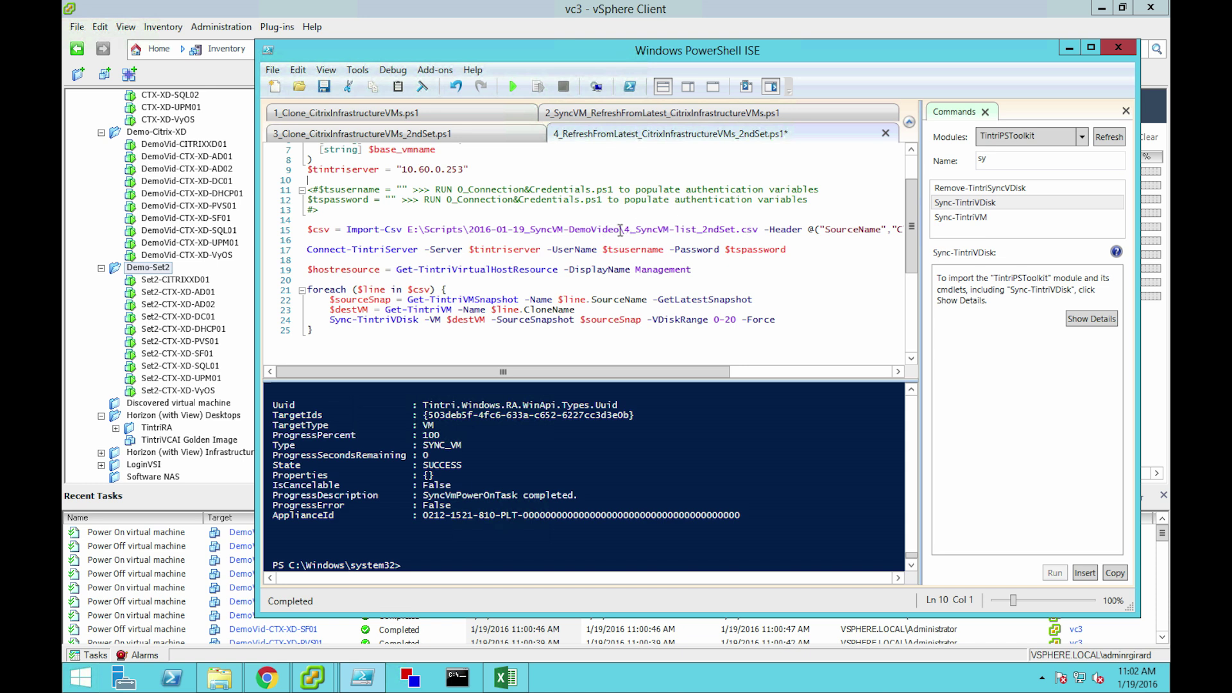
drag(624, 229, 732, 229)
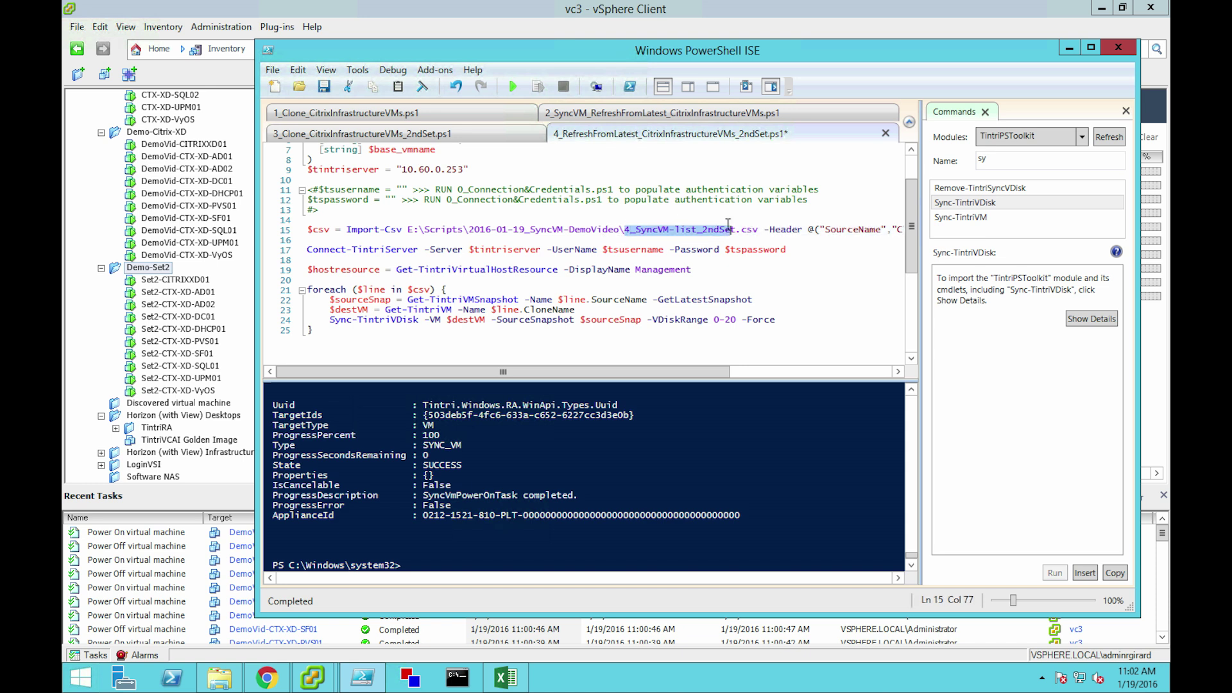
click(217, 679)
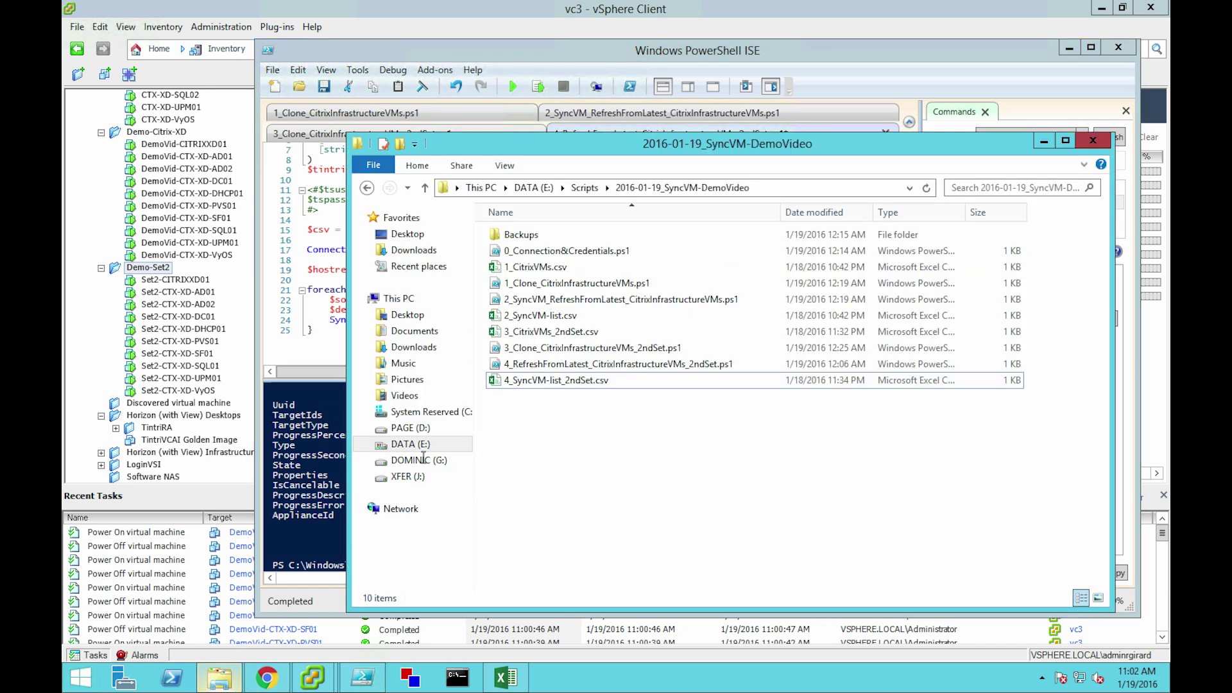
Open 4_SyncVM-list_2ndSet.csv in Excel and widen column A to show the full VM names.
double_click(540, 381)
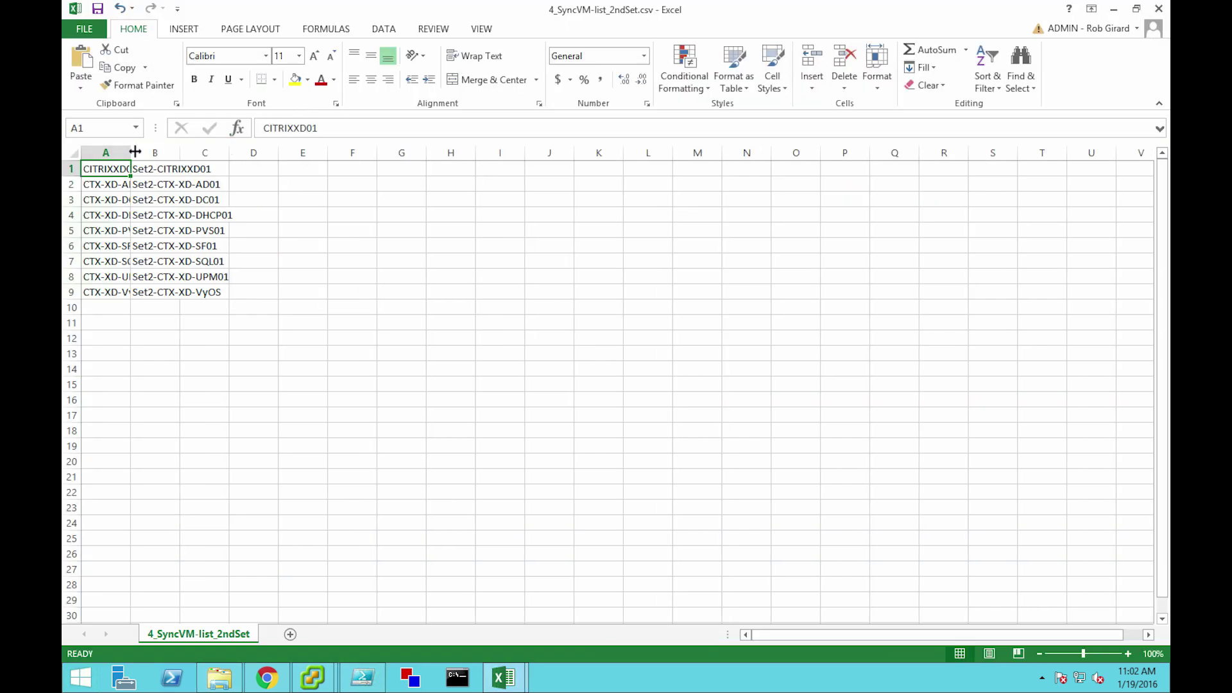
drag(133, 152, 366, 155)
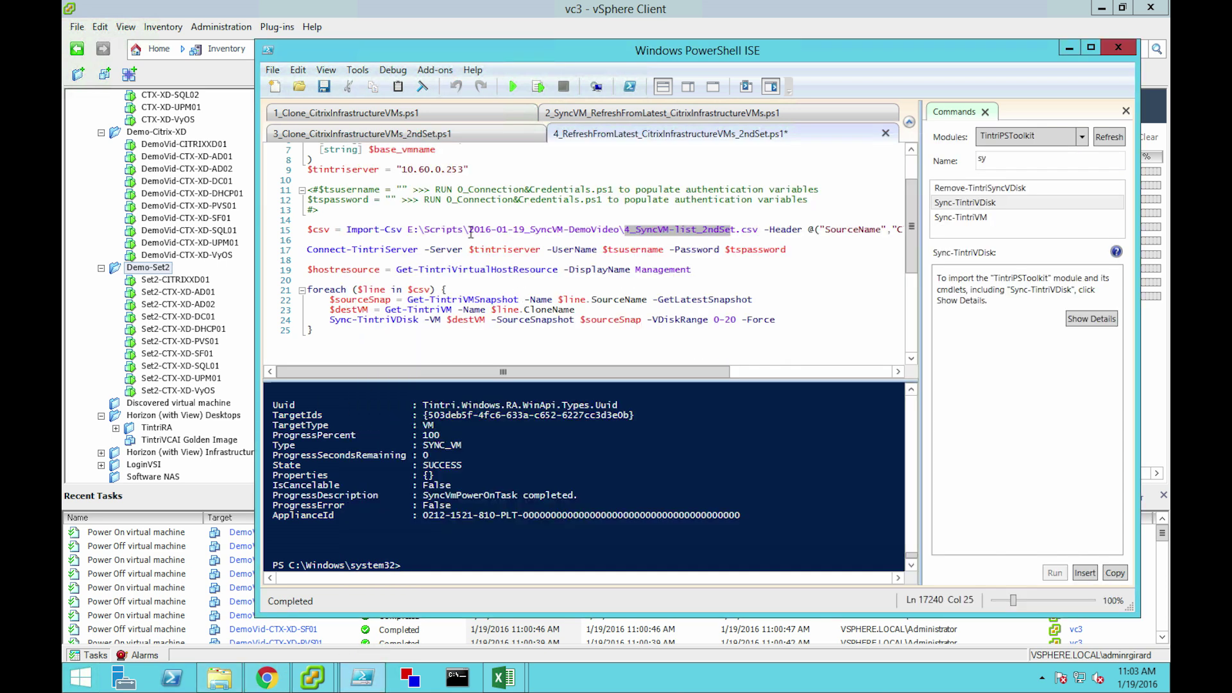
Run the second-set refresh script, saving it first, and submit the Tintri server login.
click(470, 230)
click(513, 87)
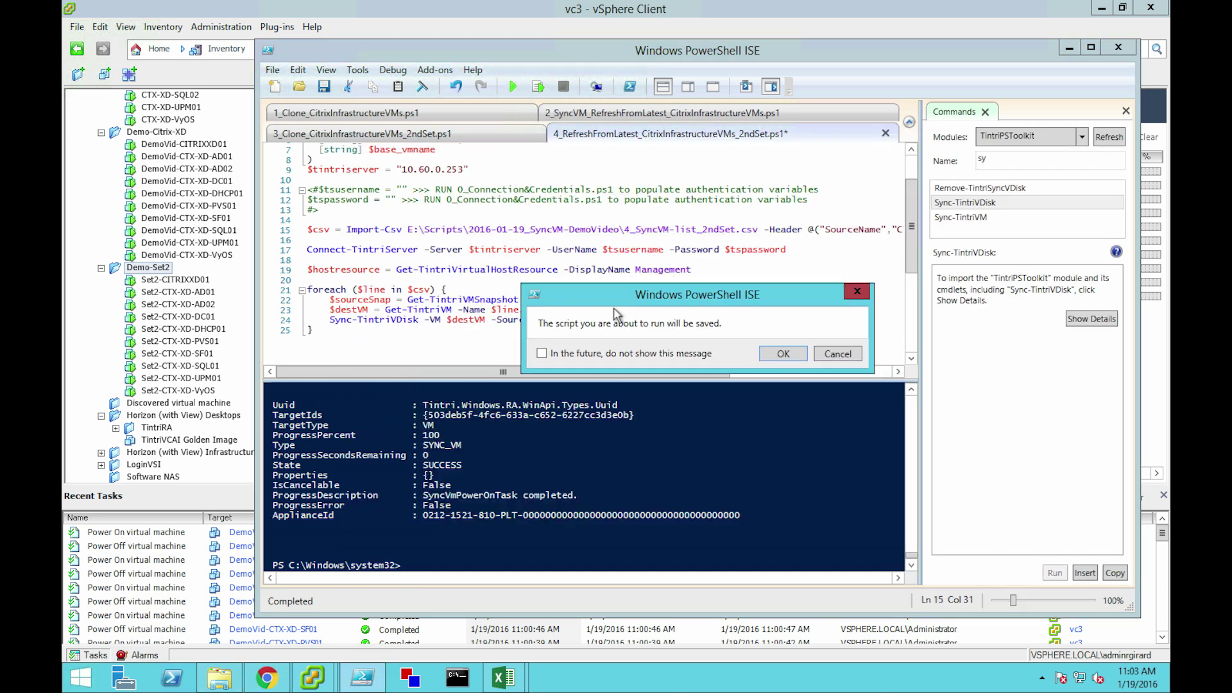
click(782, 354)
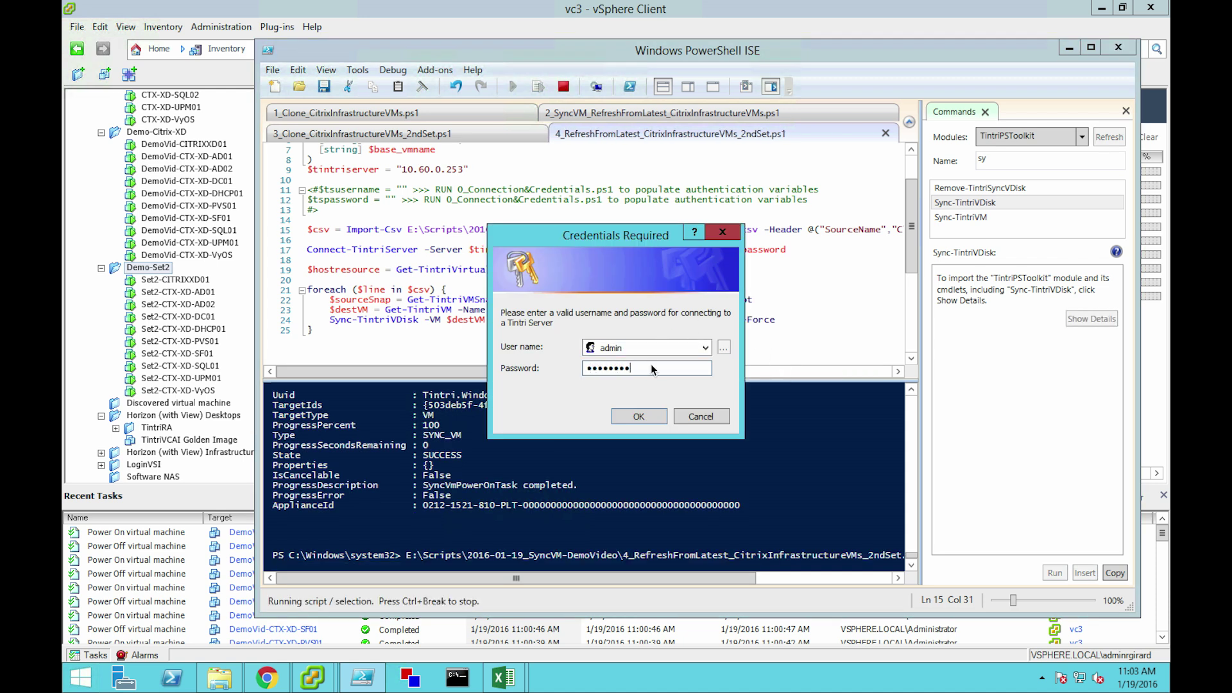
key(Return)
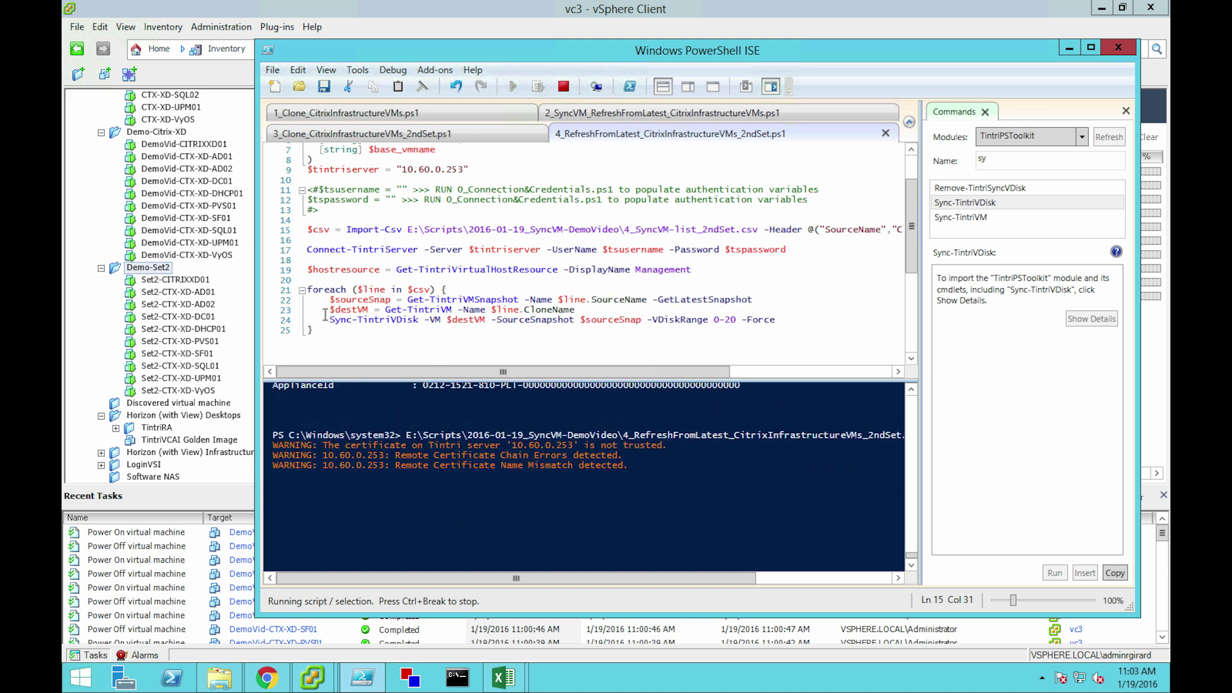
Highlight the Sync-TintriVDisk command on line 24 to review it.
drag(328, 318, 782, 318)
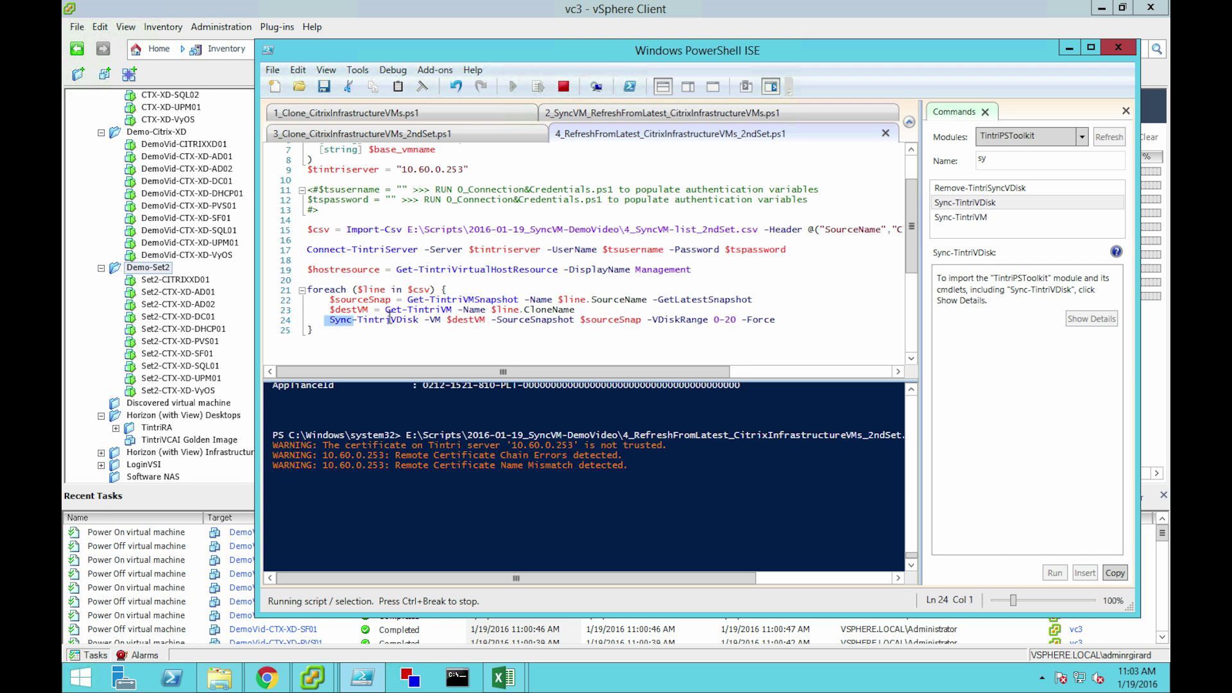
click(783, 318)
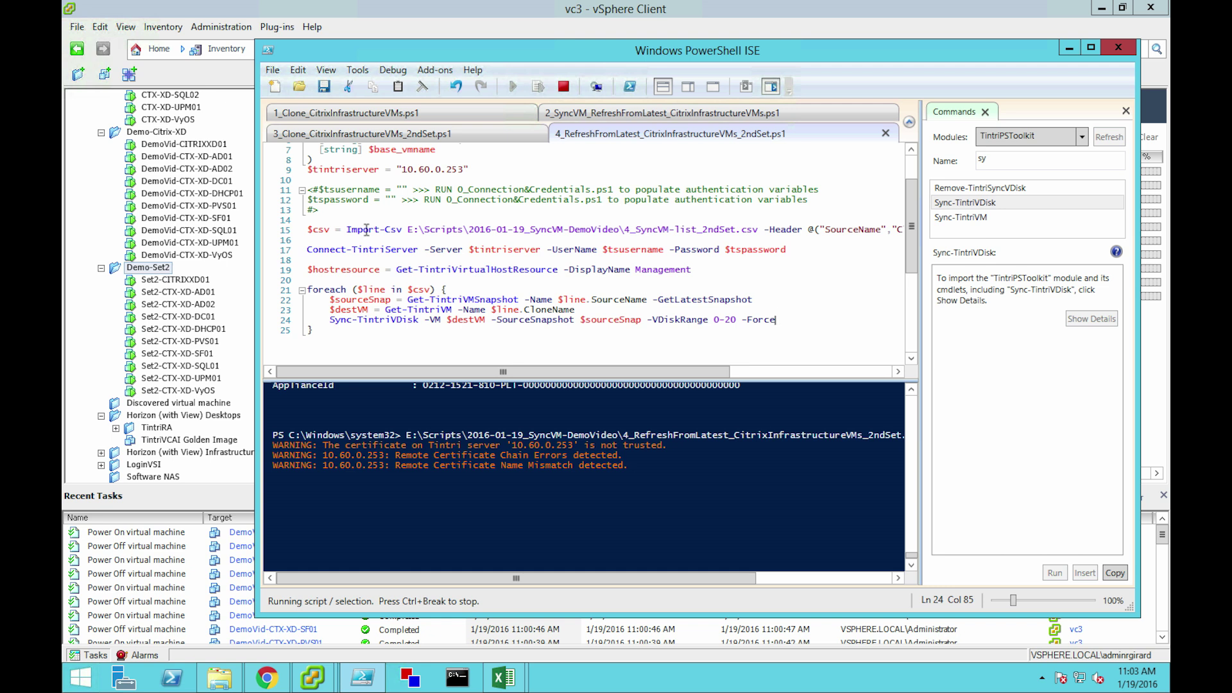
click(216, 280)
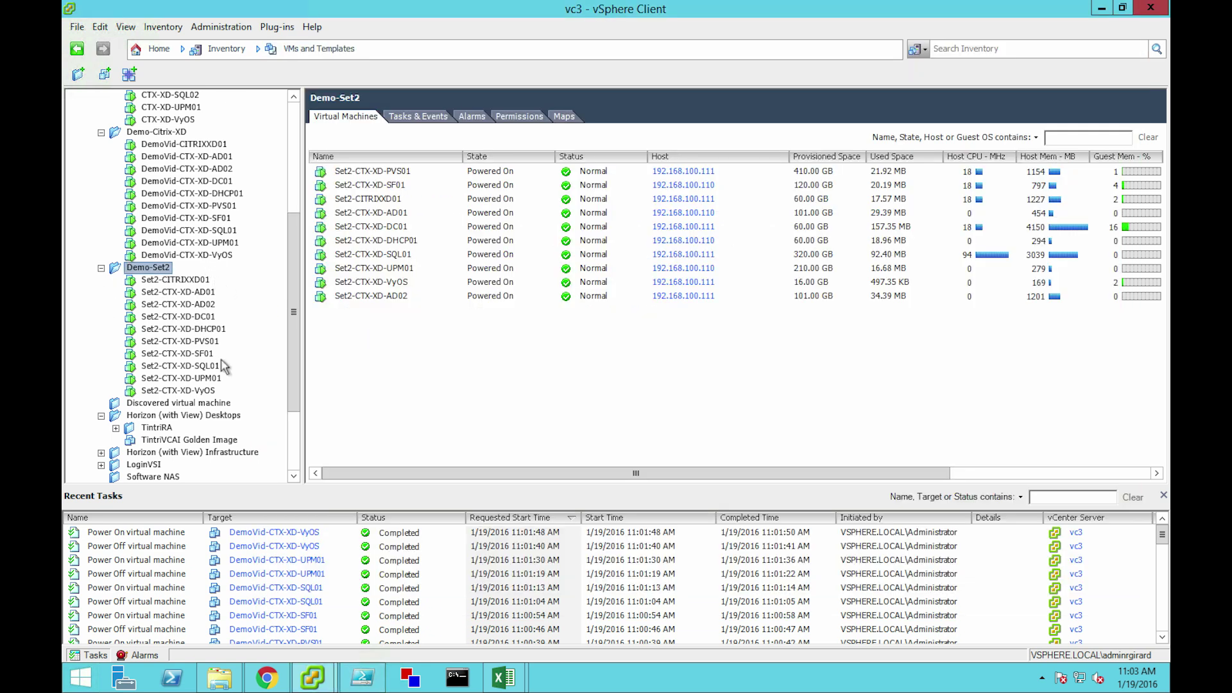
In the vSphere networking view, sort VMs by name and list those on dvs_AdHoc-VLAN613.
click(184, 48)
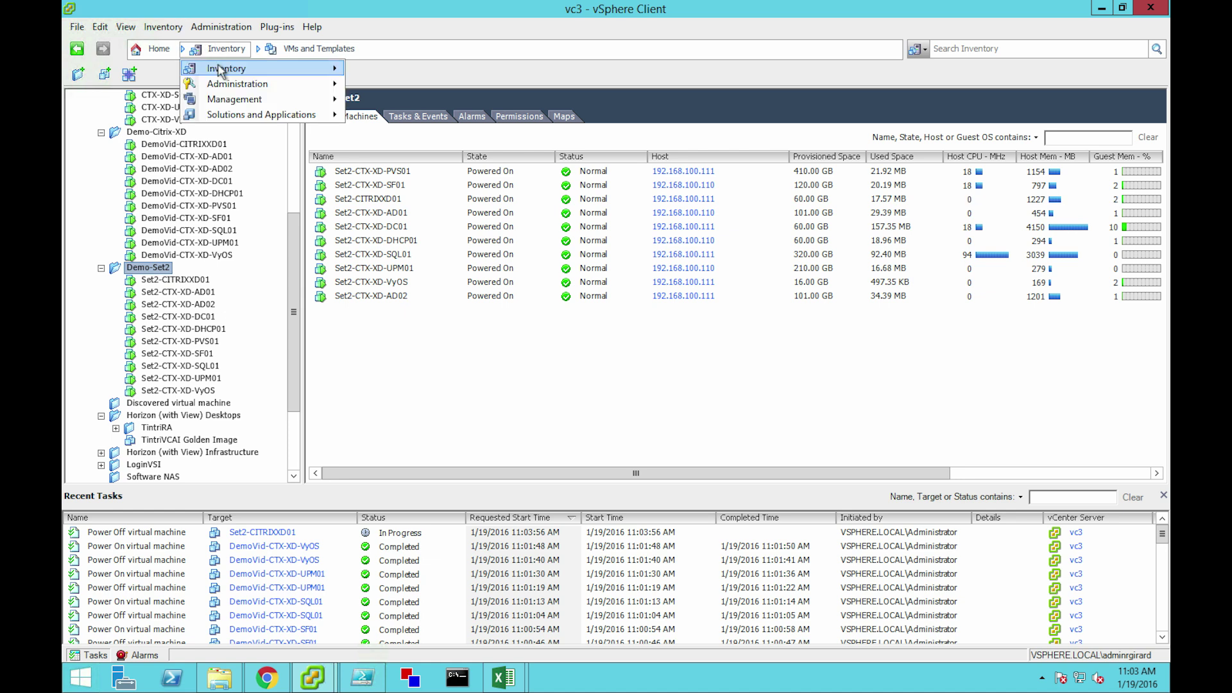
click(396, 138)
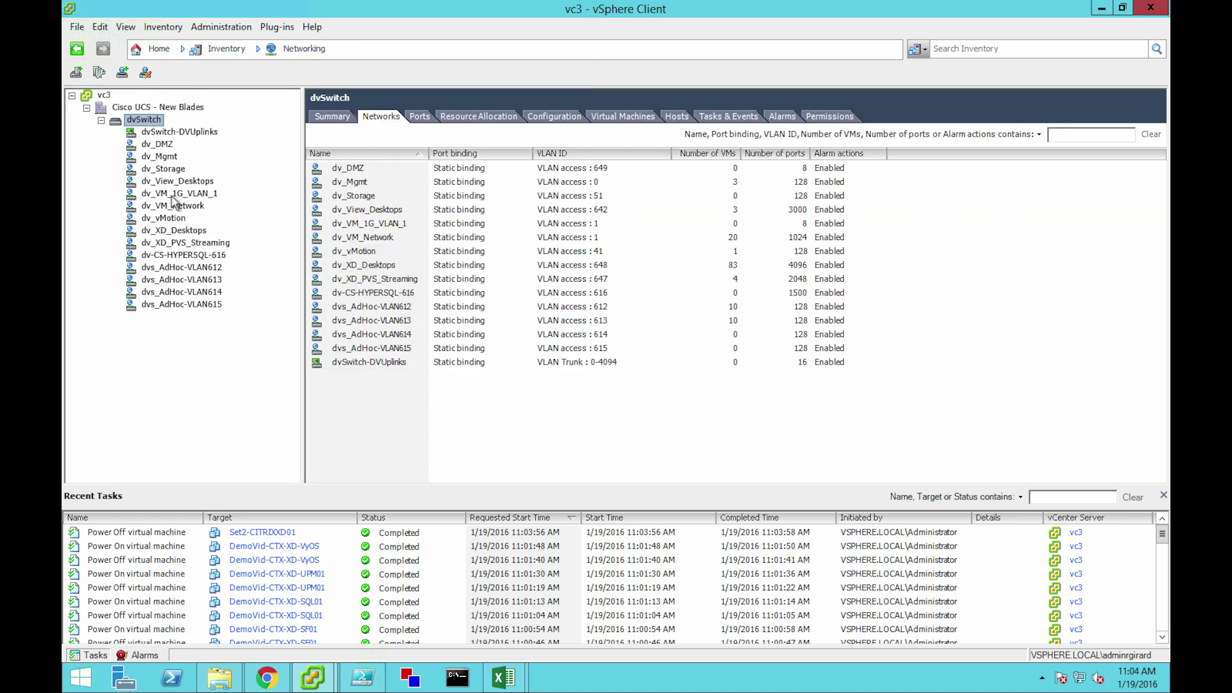
click(175, 230)
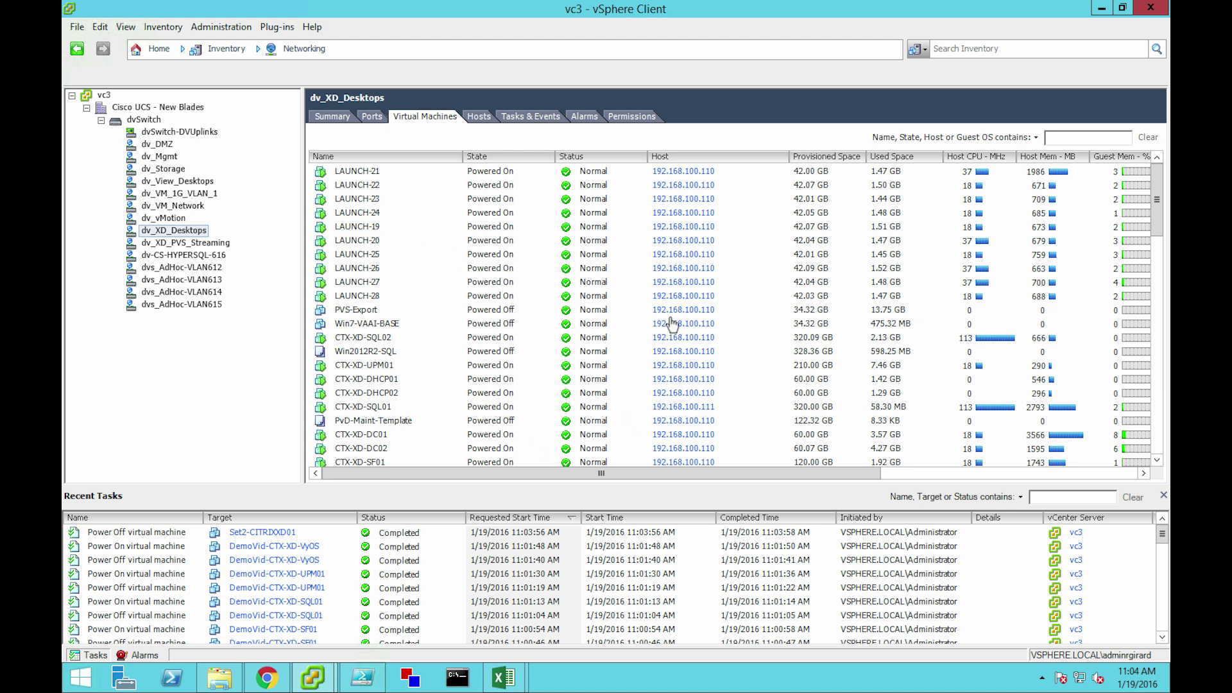
scroll(673, 338, down, 8)
scroll(672, 323, down, 5)
scroll(672, 323, down, 5)
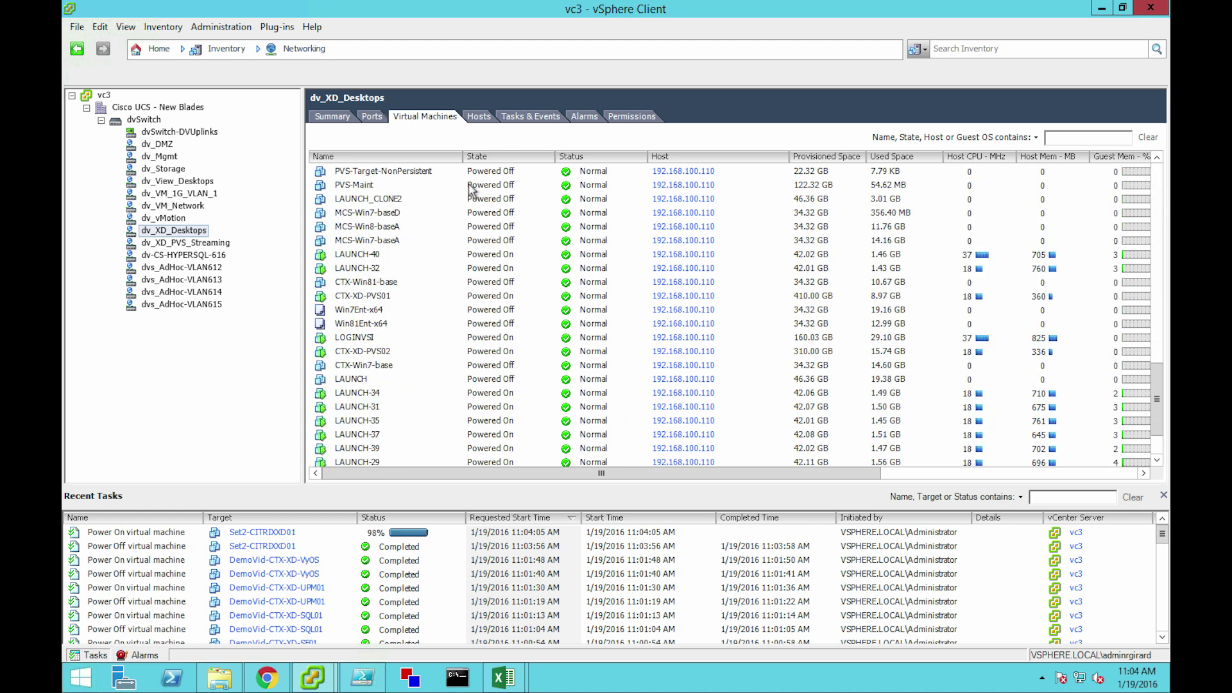
click(434, 161)
scroll(475, 256, down, 5)
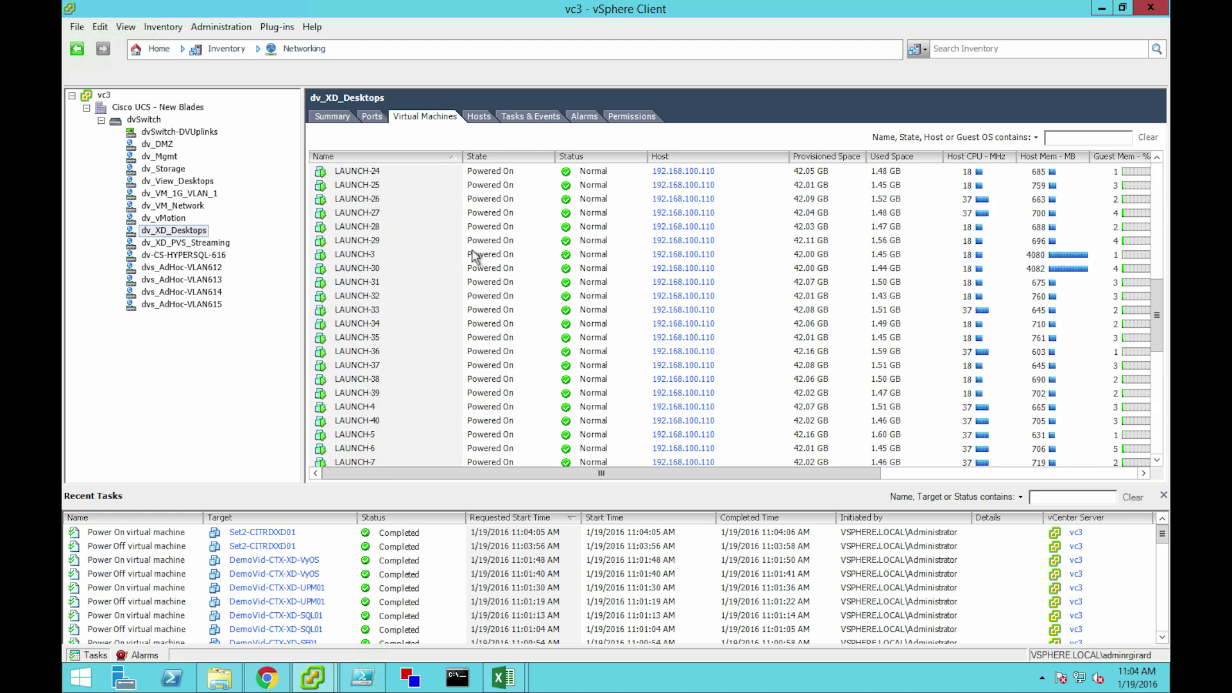
scroll(475, 257, down, 3)
scroll(475, 256, up, 6)
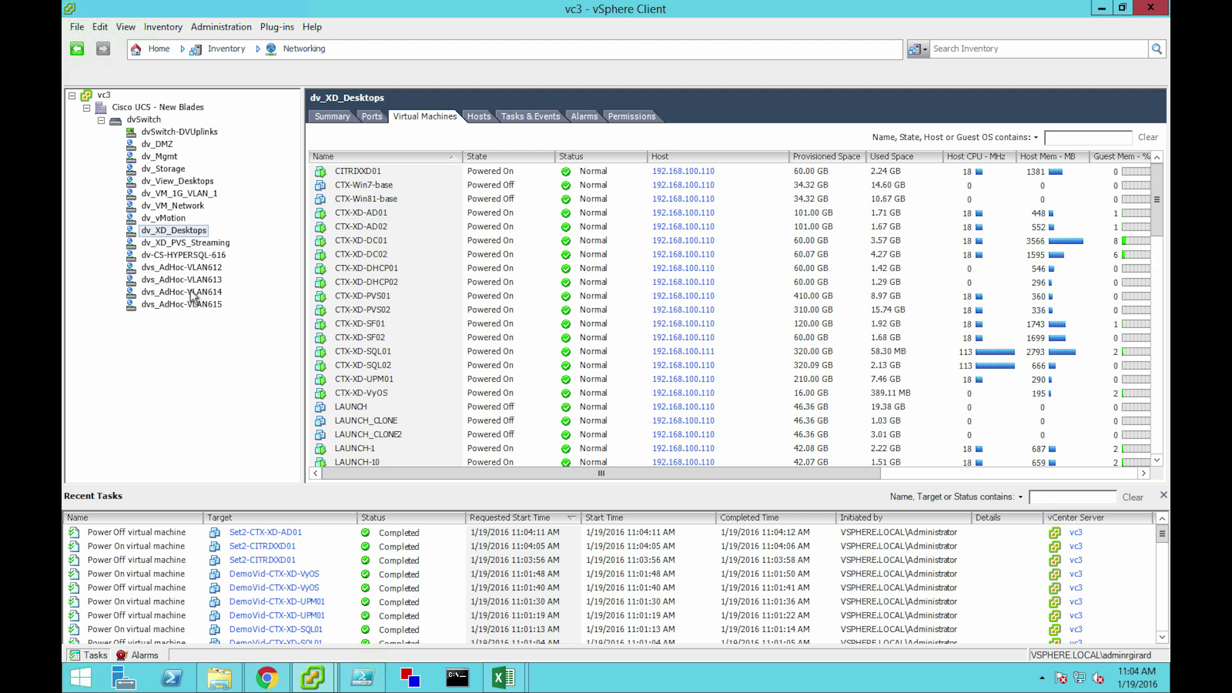
click(182, 268)
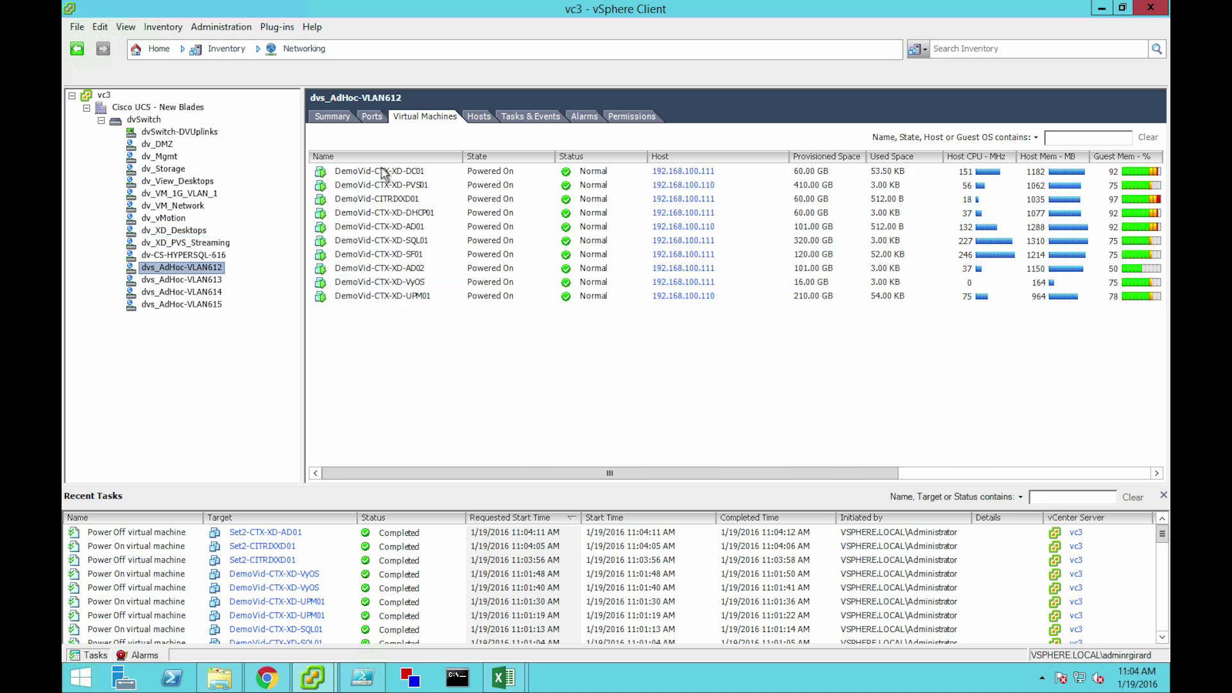
click(183, 279)
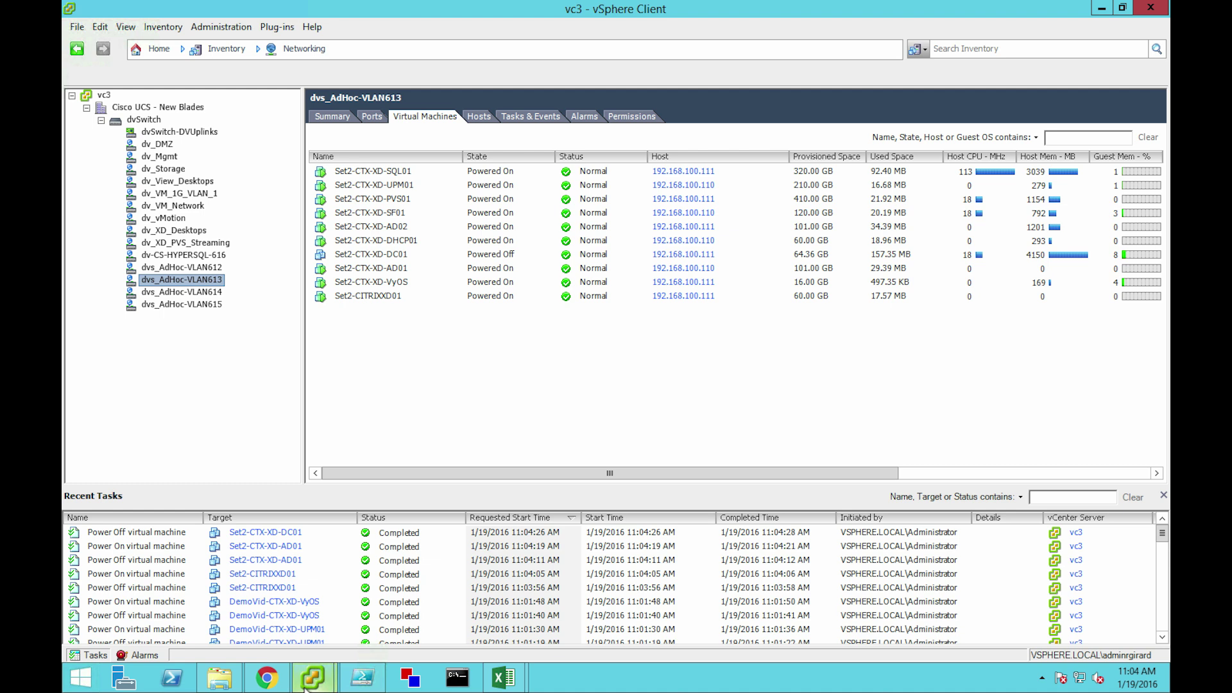
mouse_move(311, 678)
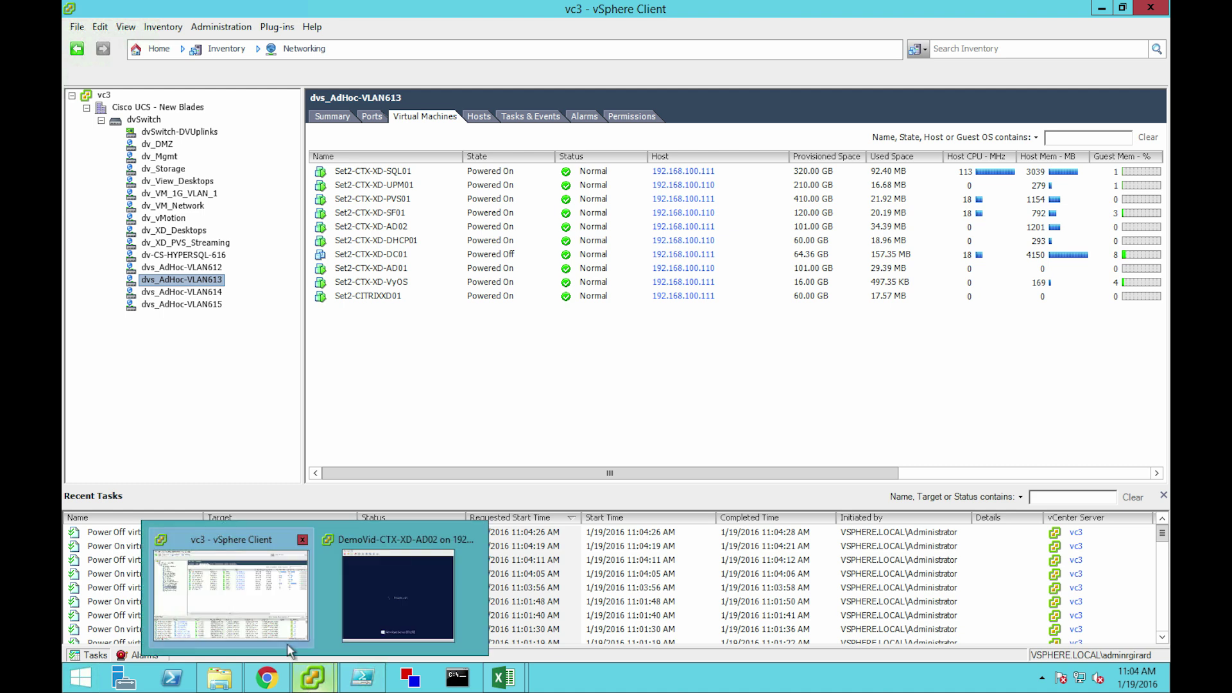
Filter the Tintri VM list by 'set' and select Set2-CITRIXXD01 to view its IOPS graph.
click(267, 679)
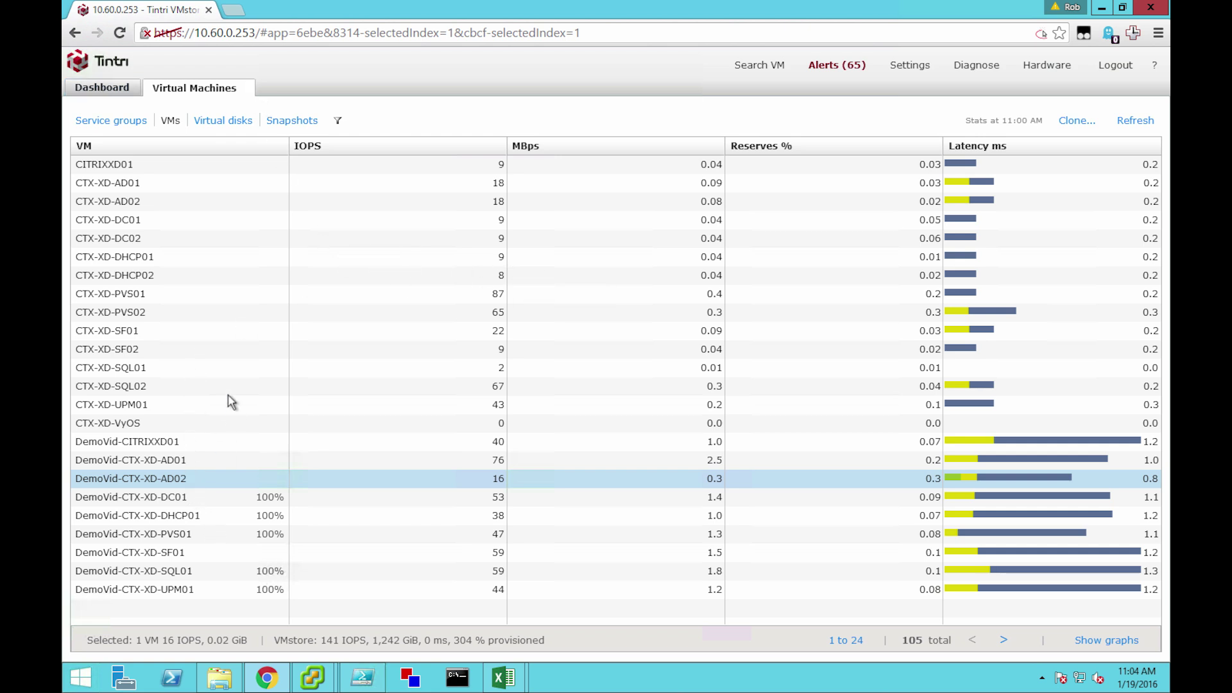
click(277, 152)
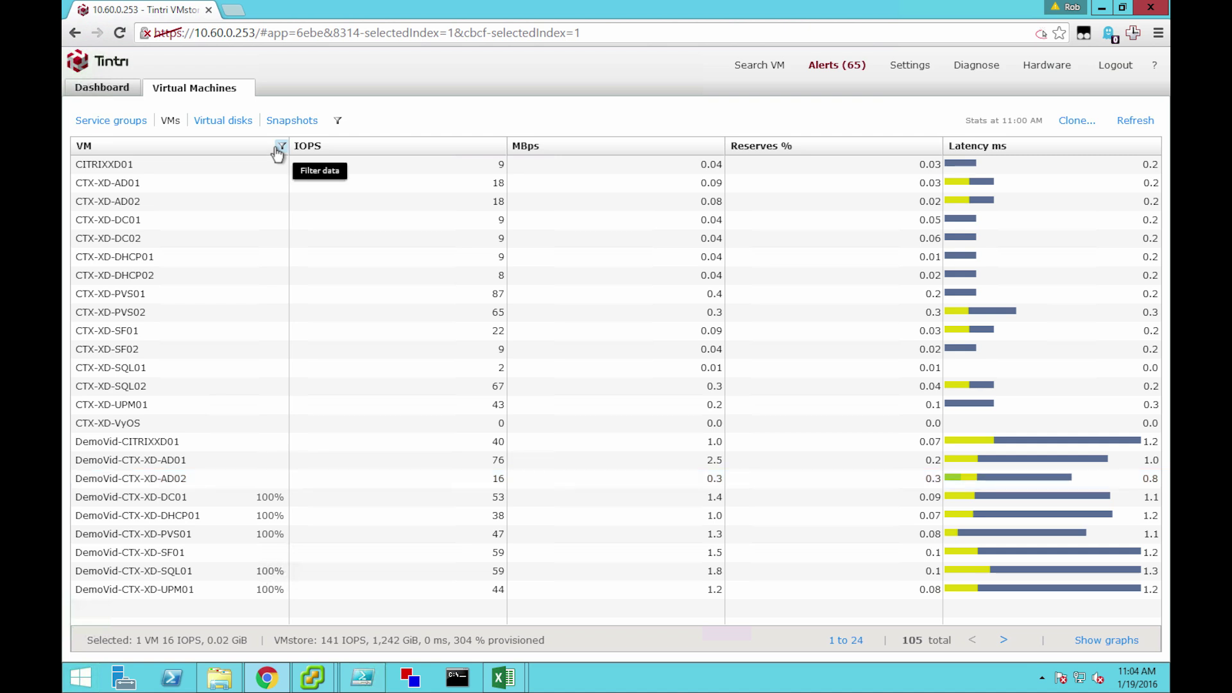
text(set)
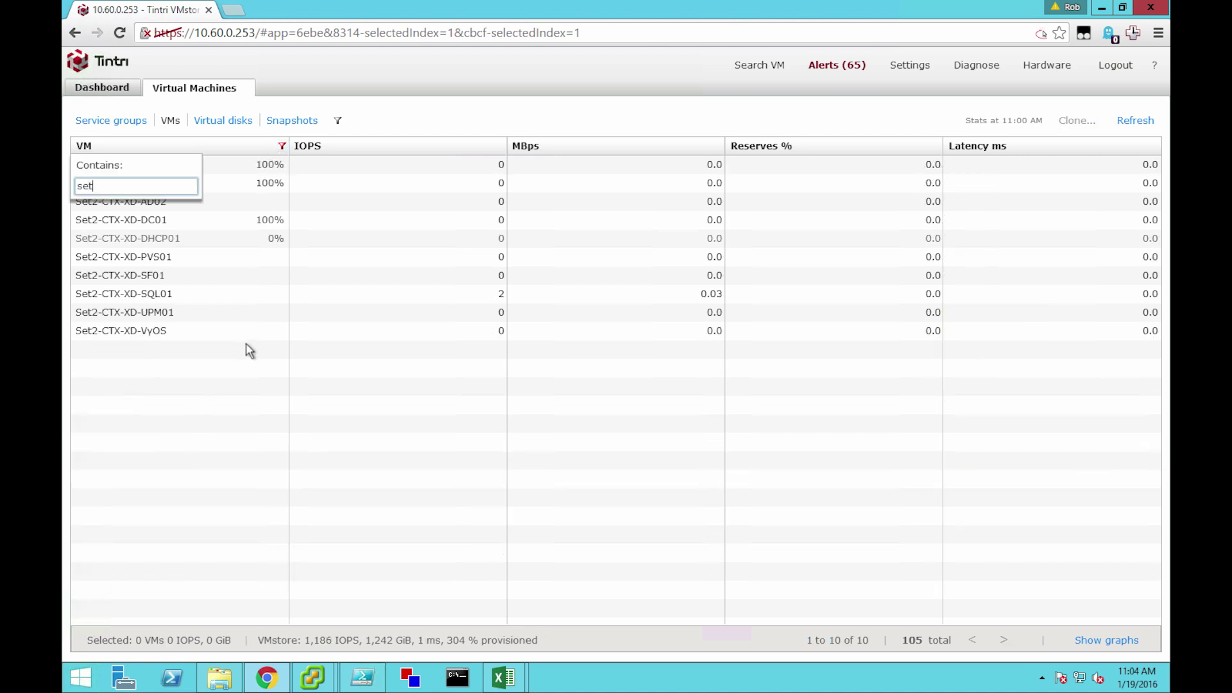
key(Return)
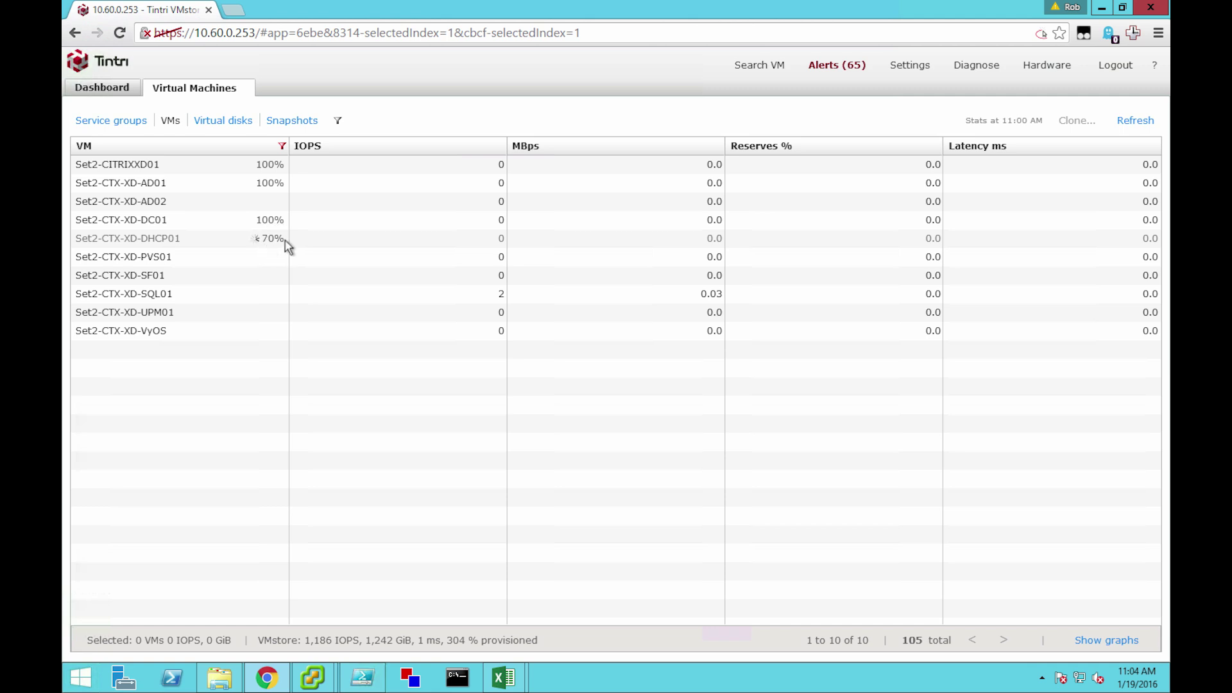
click(129, 165)
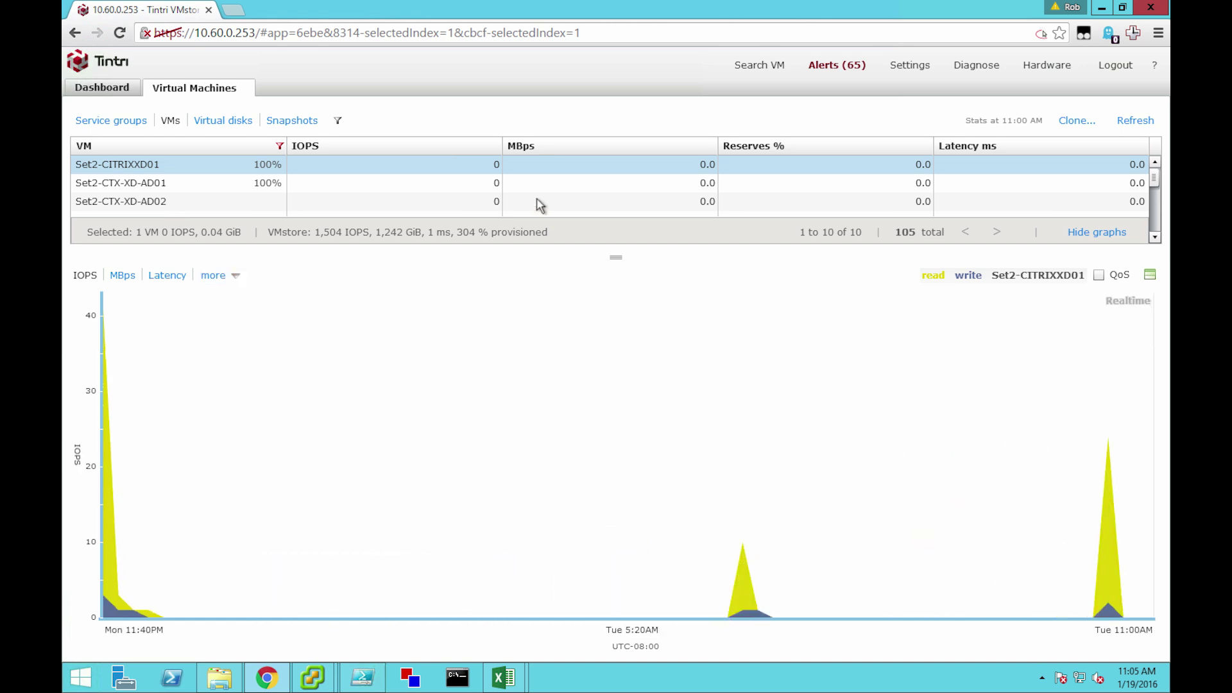
key(alt+Tab)
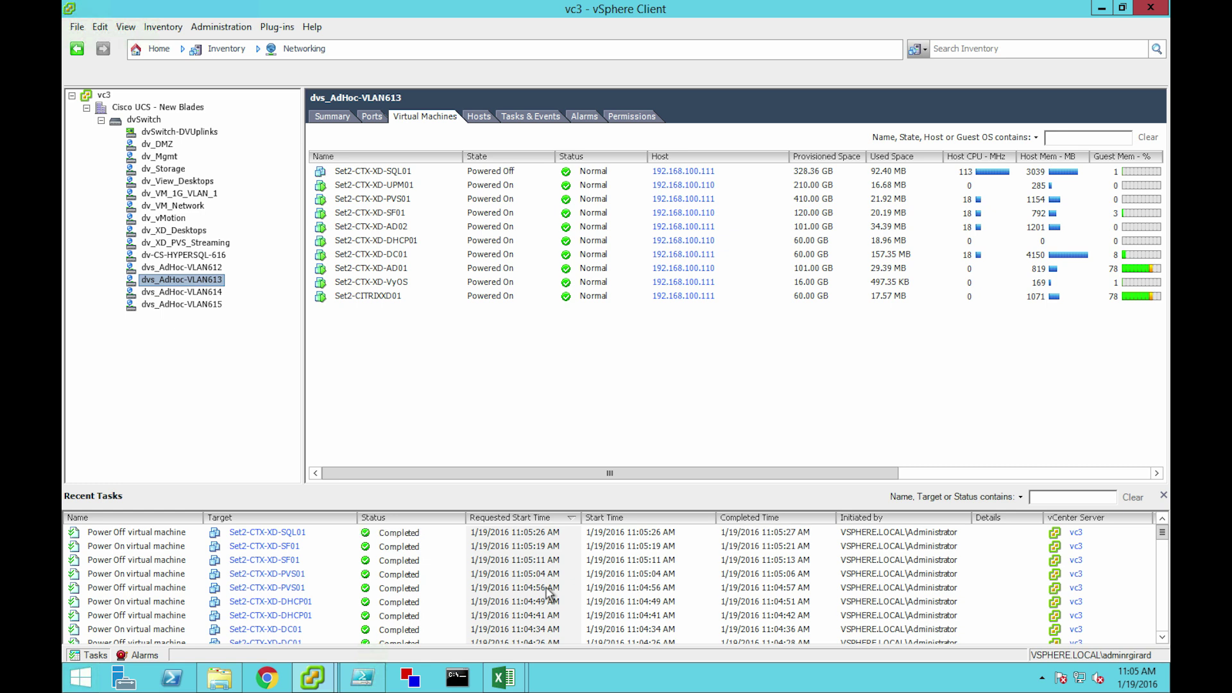
Log in to the VMstore at 10.60.0.253 as admin and search for 'set2' VMs.
click(266, 678)
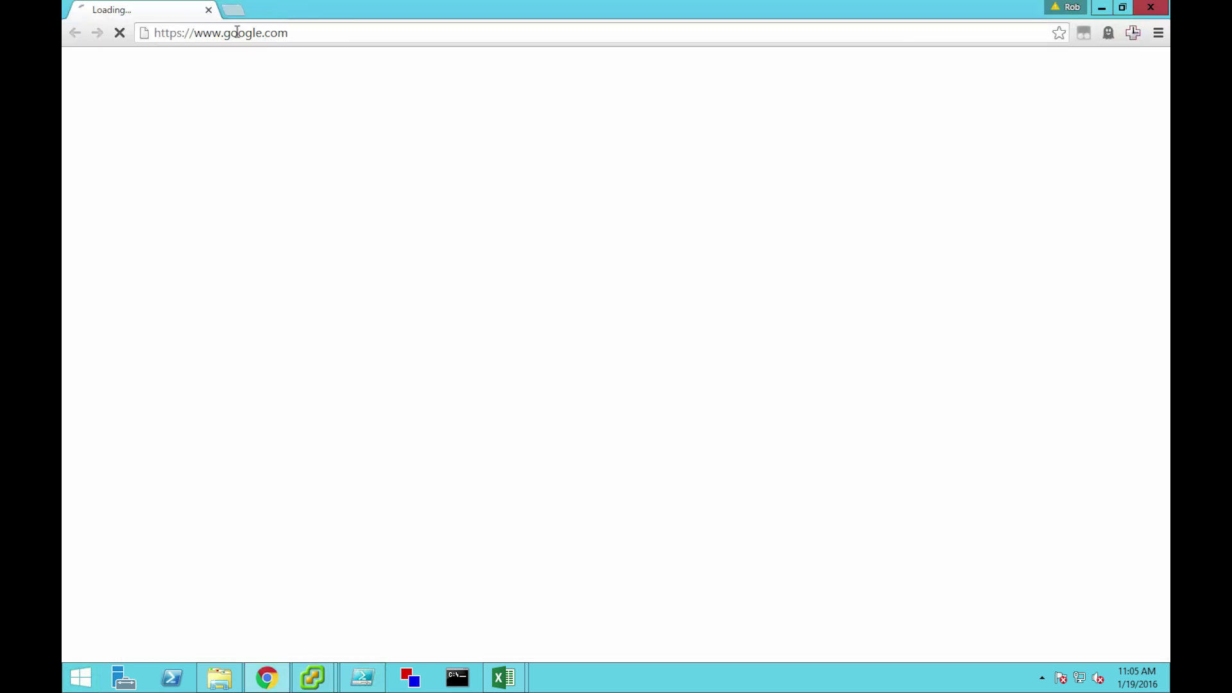
click(267, 31)
text(10.60.0.253)
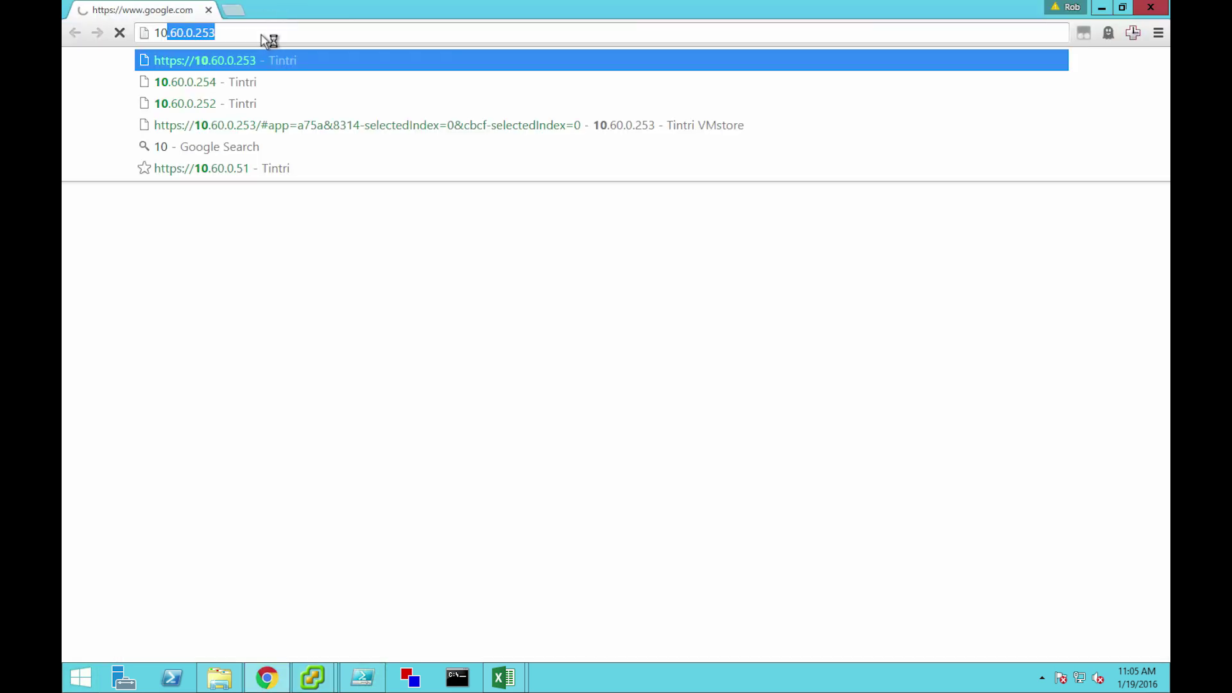
key(Return)
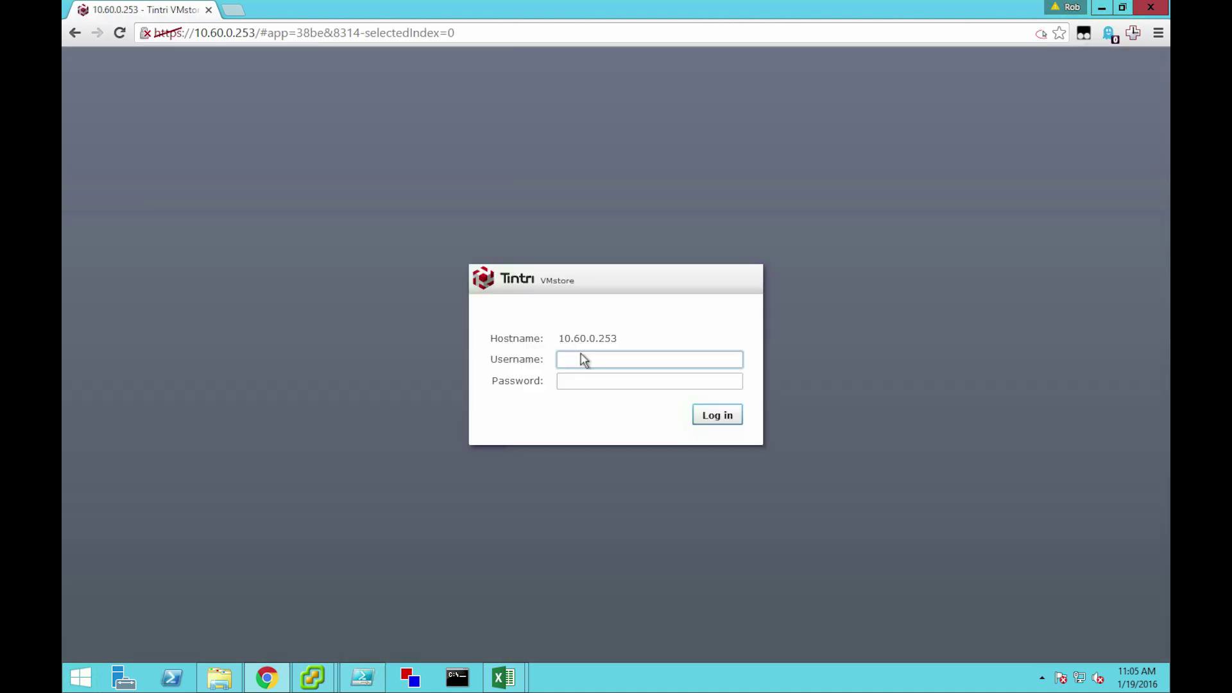
text(admin)
key(Tab)
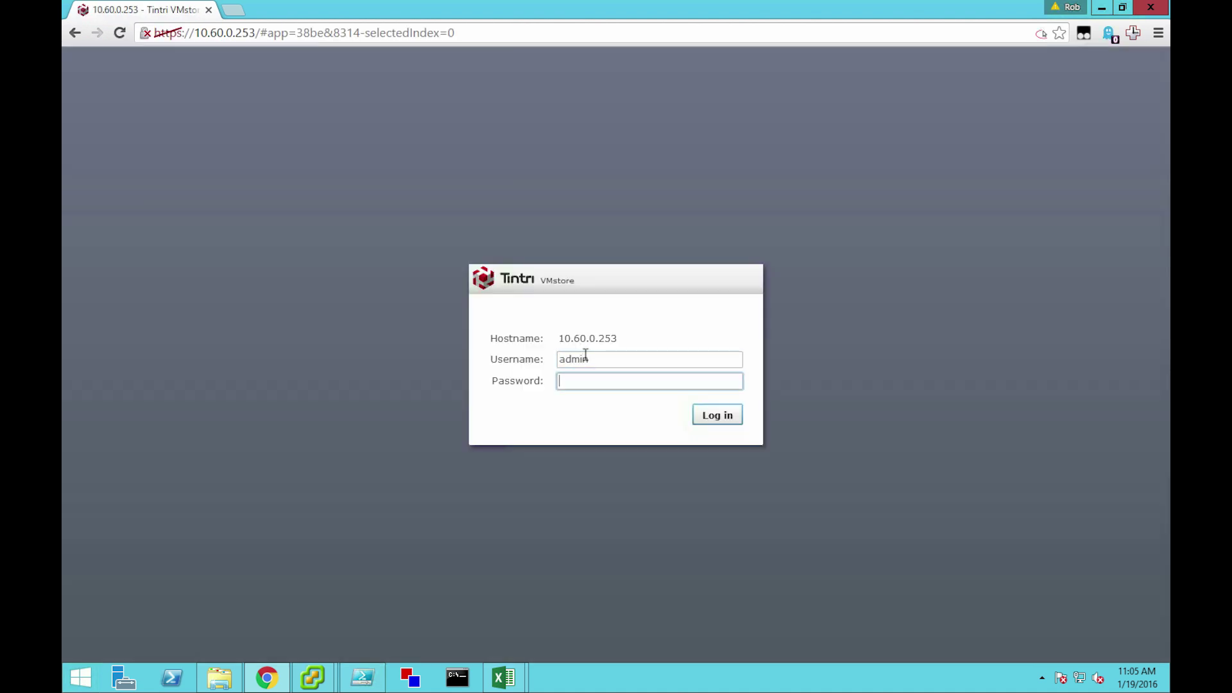
key(Return)
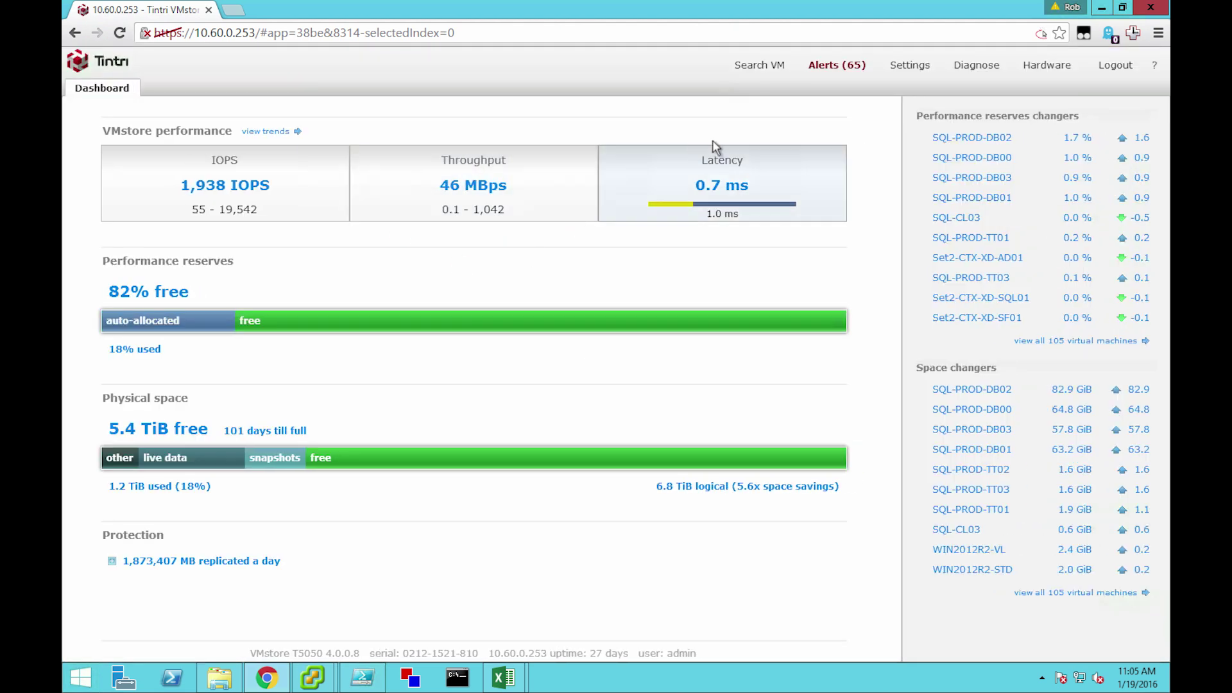
click(760, 63)
text(set2)
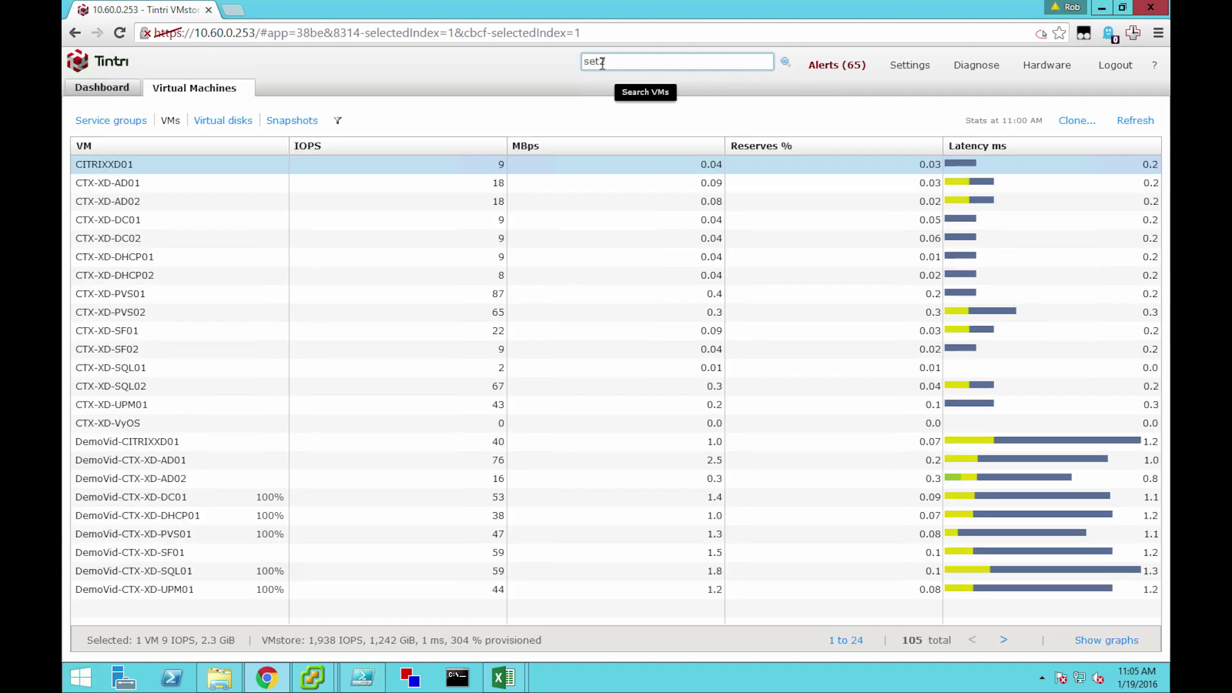
key(Return)
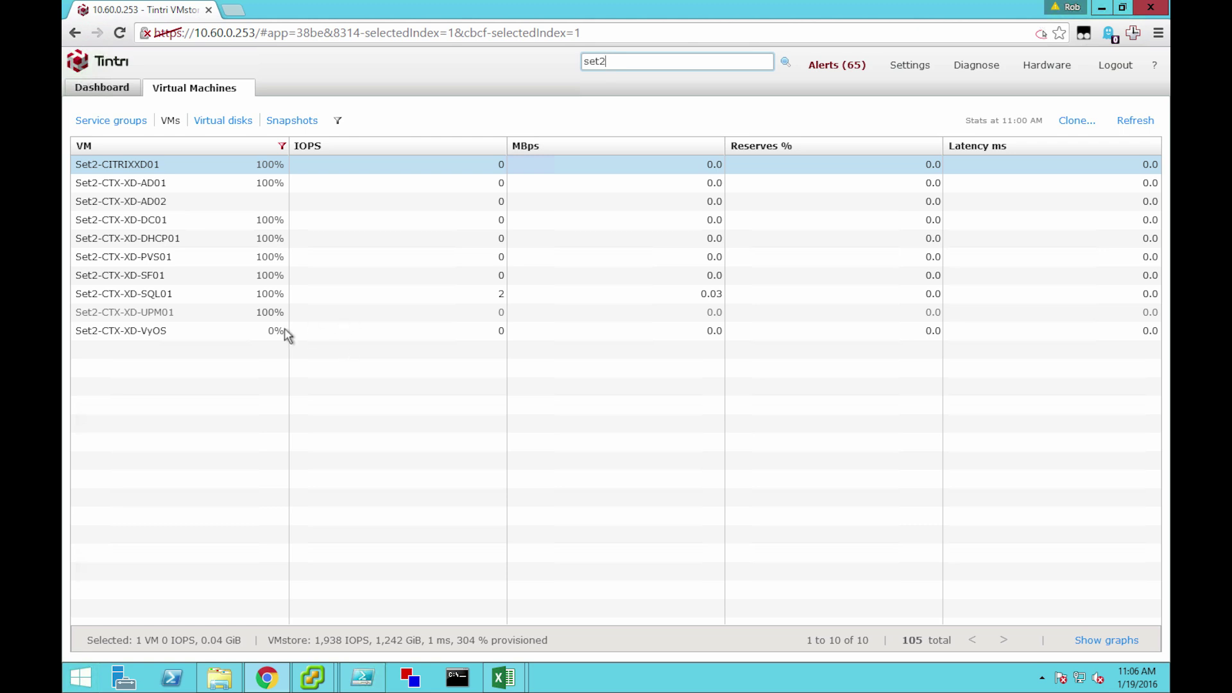
mouse_move(310, 678)
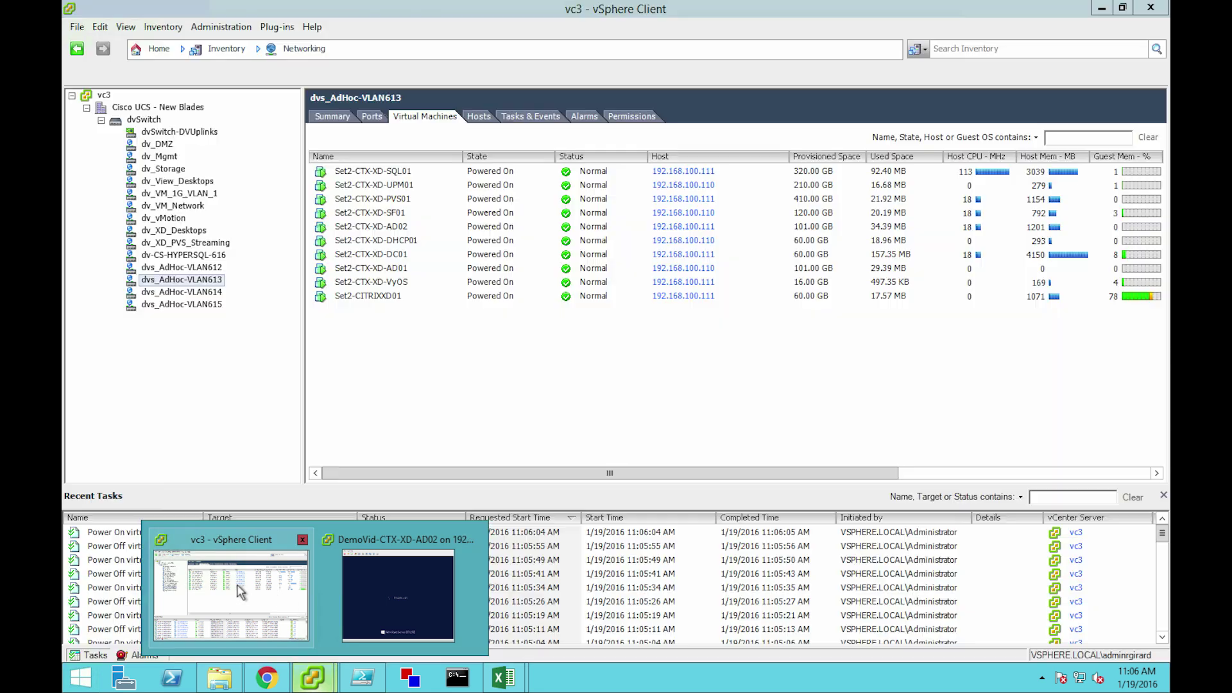
Return to the vSphere dvs_AdHoc-VLAN613 VM list to confirm all ten Set2 VMs are powered on.
click(239, 591)
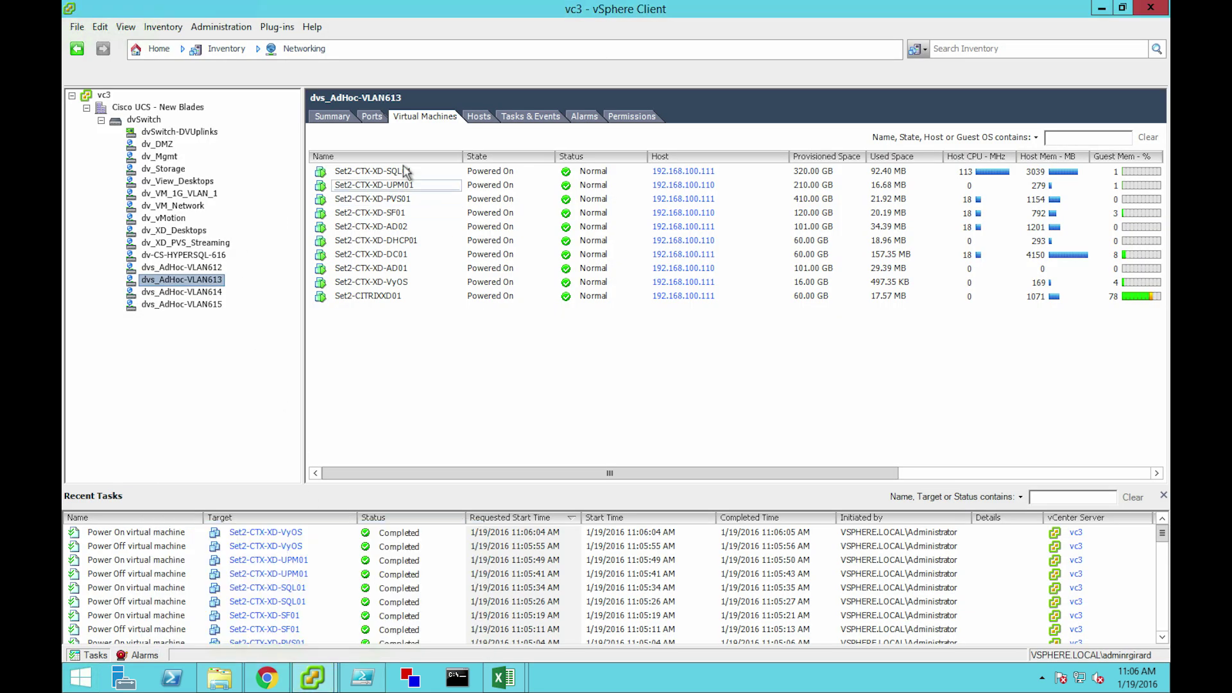